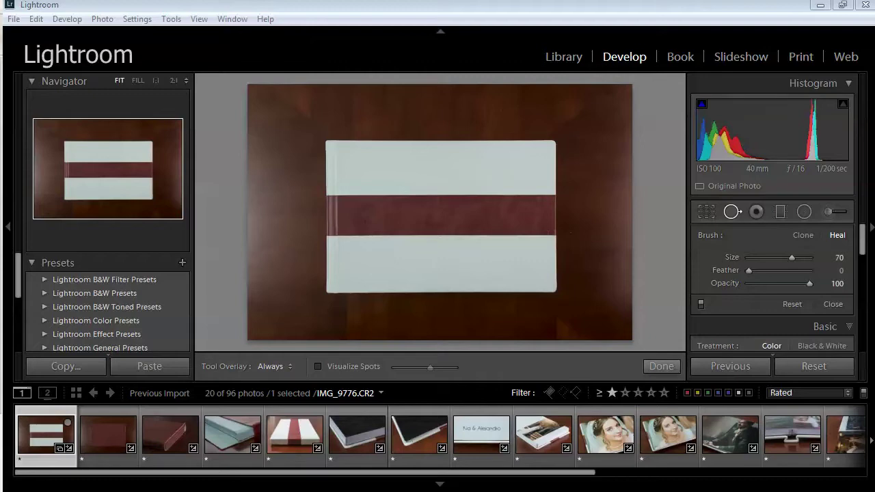
- Browse several album photos in the filmstrip, and return to the flat-lay cover photo IMG_9776.CR2
click(232, 436)
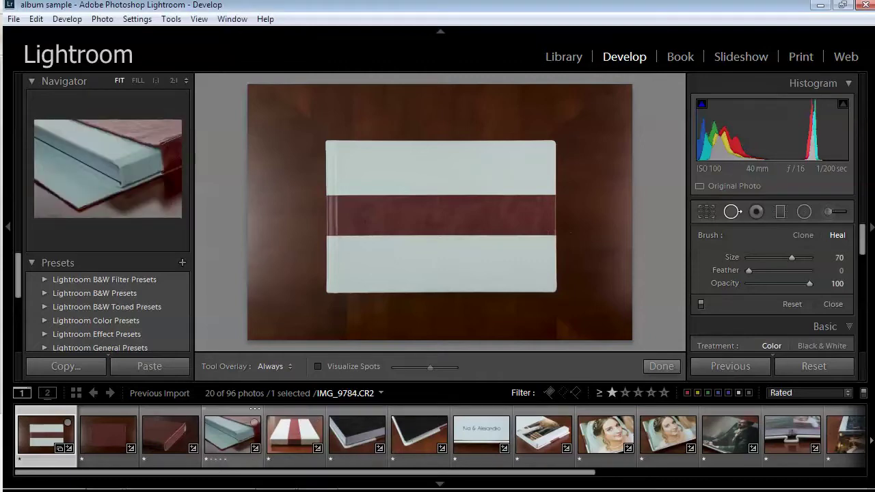
click(294, 435)
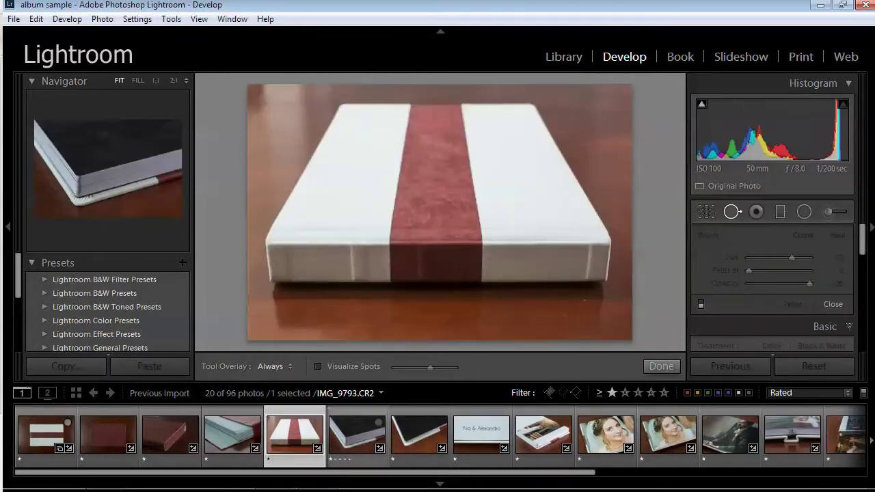
click(357, 434)
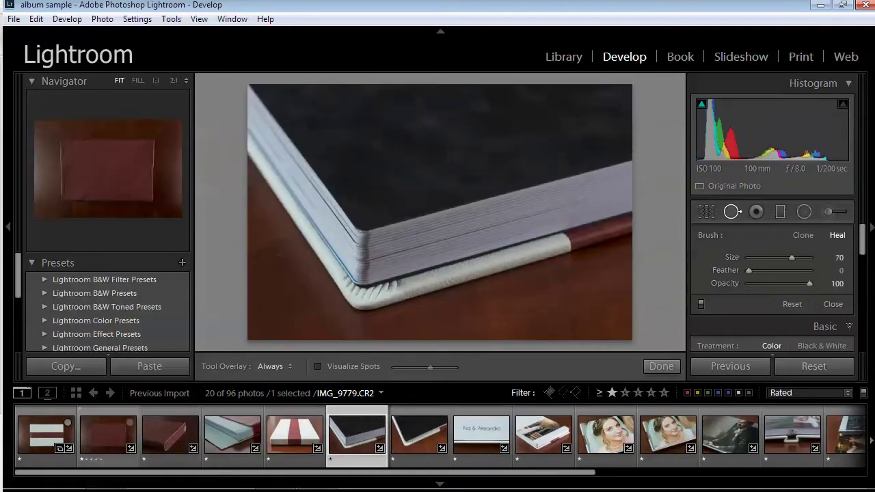
click(58, 444)
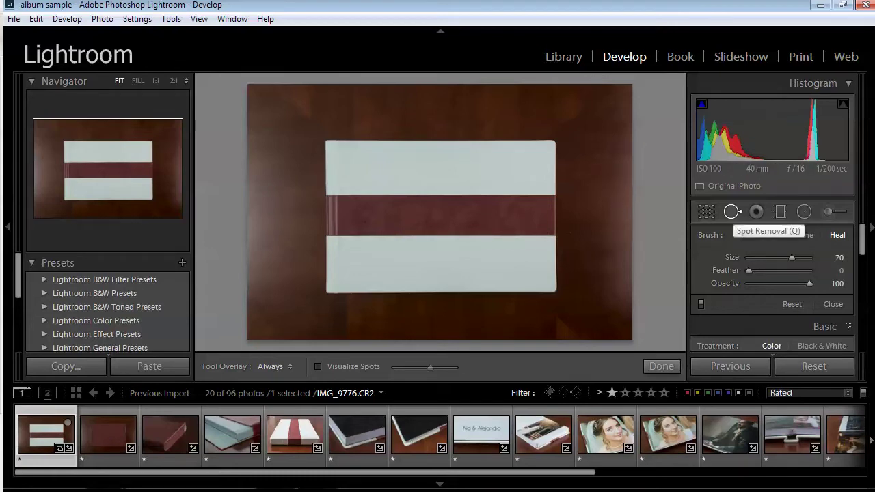
- Inspect the cover photo for dust using Spot Removal's Visualize Spots with a slightly raised threshold, and turn the visualization off
click(731, 212)
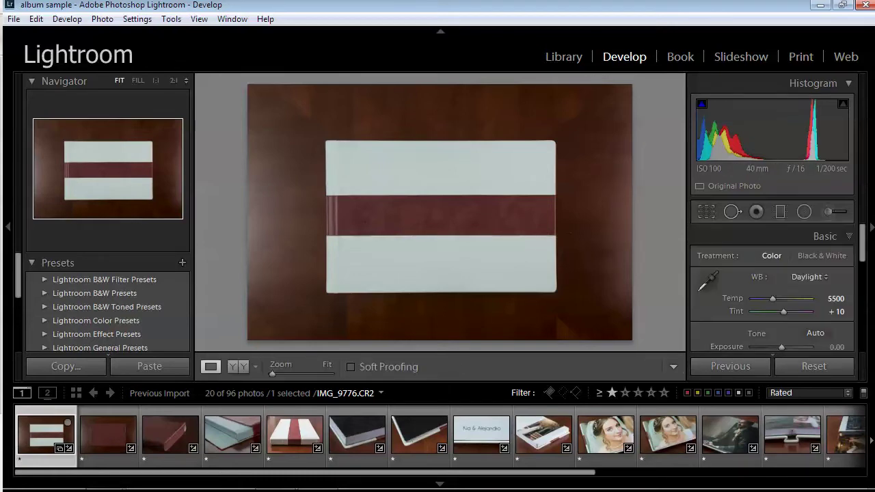
key(q)
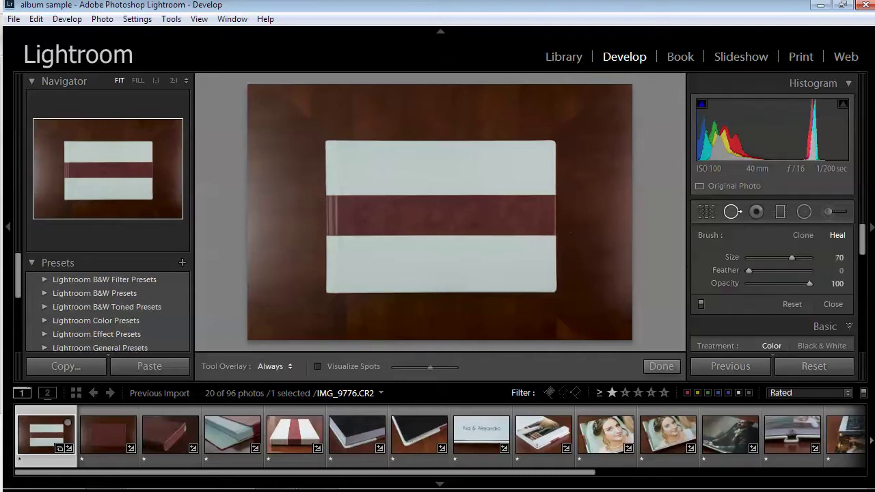
key(a)
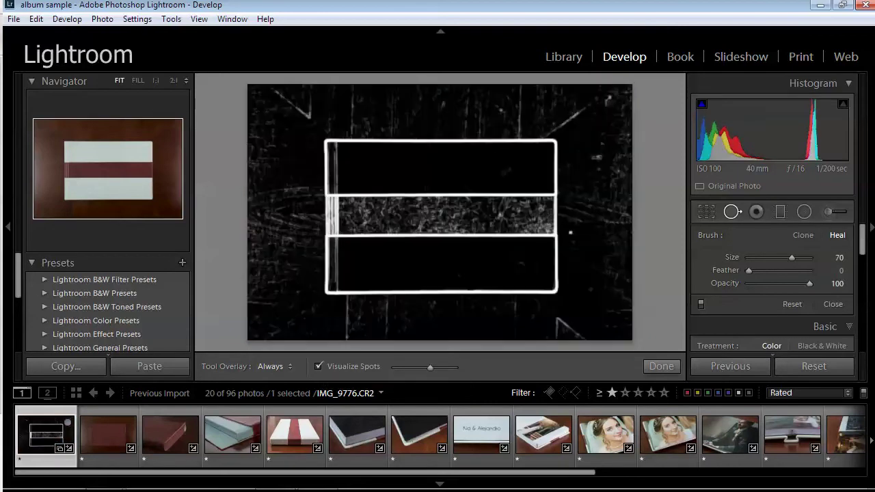
mouse_move(430, 367)
mouse_down()
mouse_move(414, 367)
mouse_move(432, 366)
mouse_up()
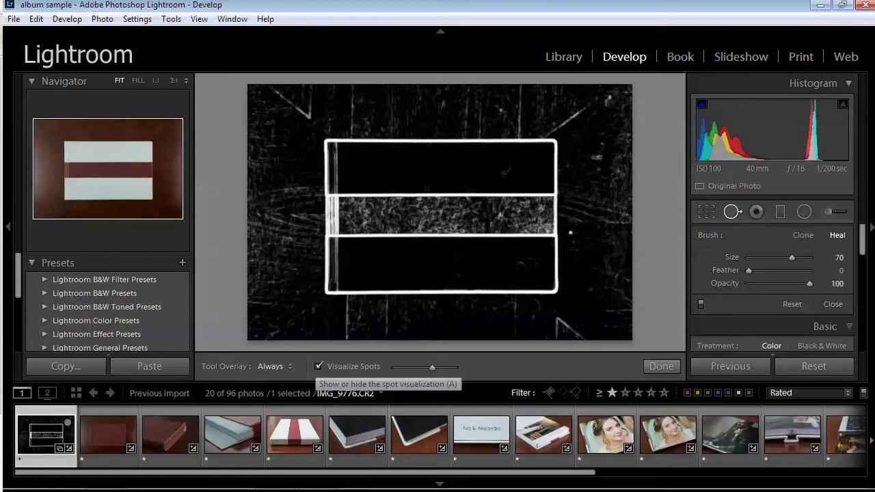
click(319, 366)
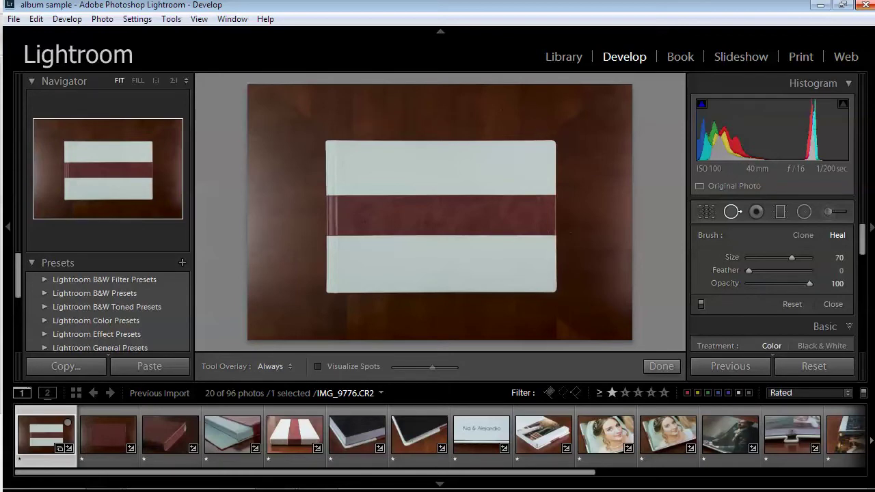
- Switch to Photoshop, view the clean layer's retouching with the Background hidden, and show the Background again
click(820, 5)
click(735, 312)
click(735, 332)
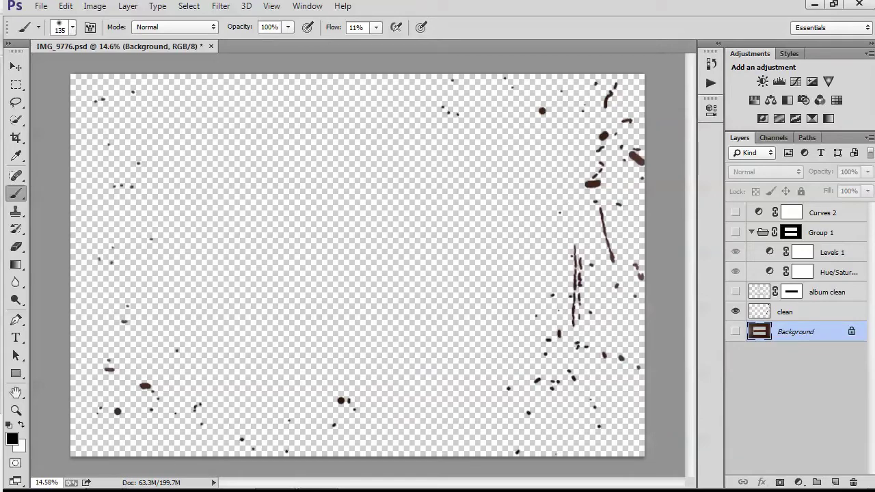
click(736, 332)
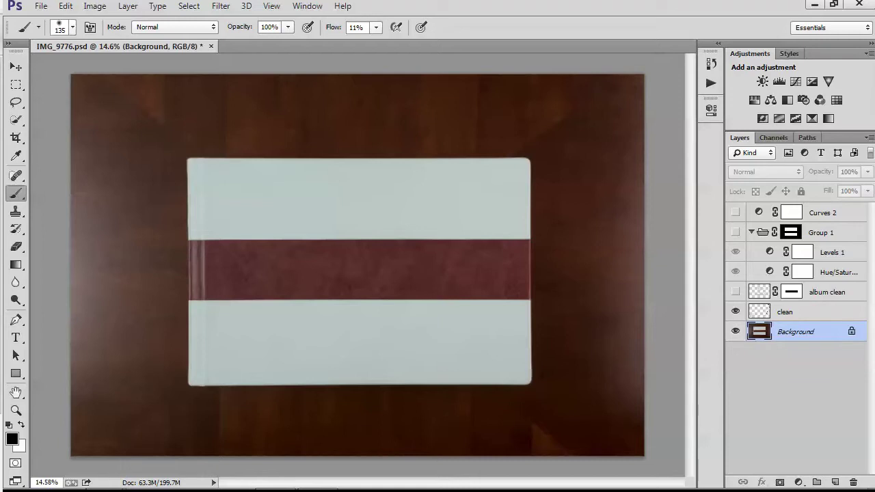
- Add a Curves adjustment layer directly above the clean layer
click(806, 311)
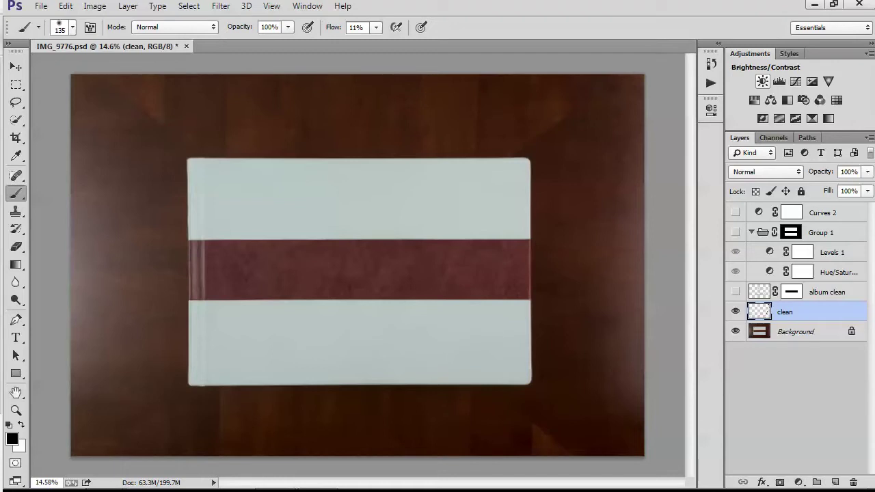
click(794, 82)
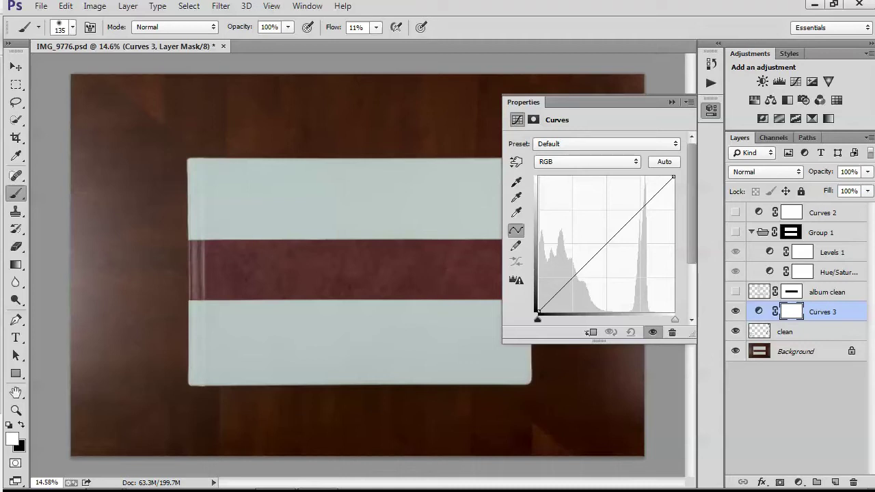
- Try an S-shaped contrast curve on the RGB channel, and delete its two added points
drag(602, 247, 644, 221)
click(578, 286)
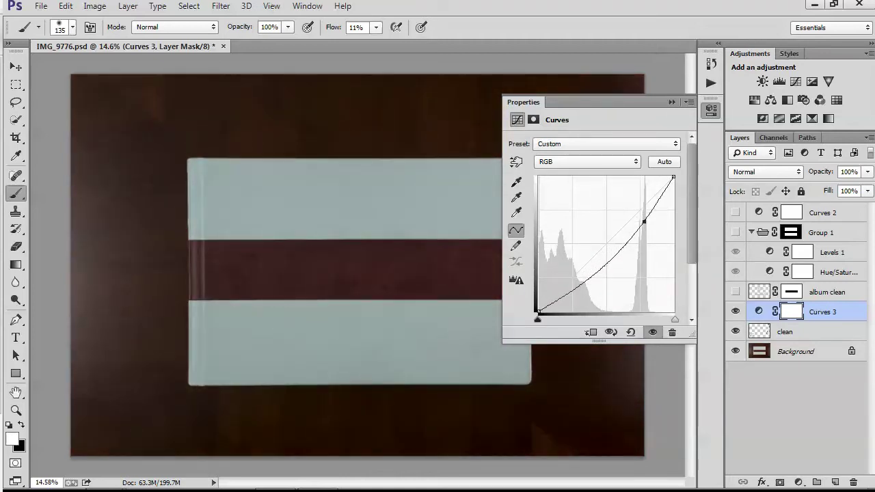
drag(579, 286, 578, 287)
drag(643, 221, 638, 201)
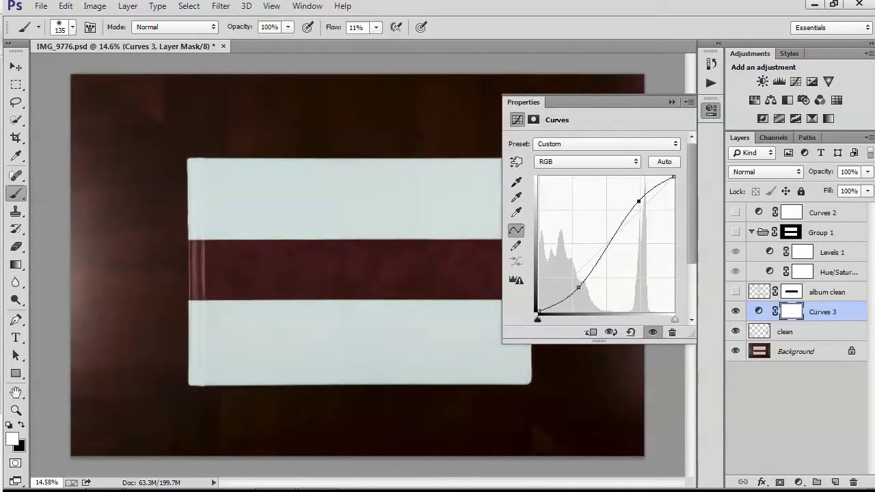
key(Delete)
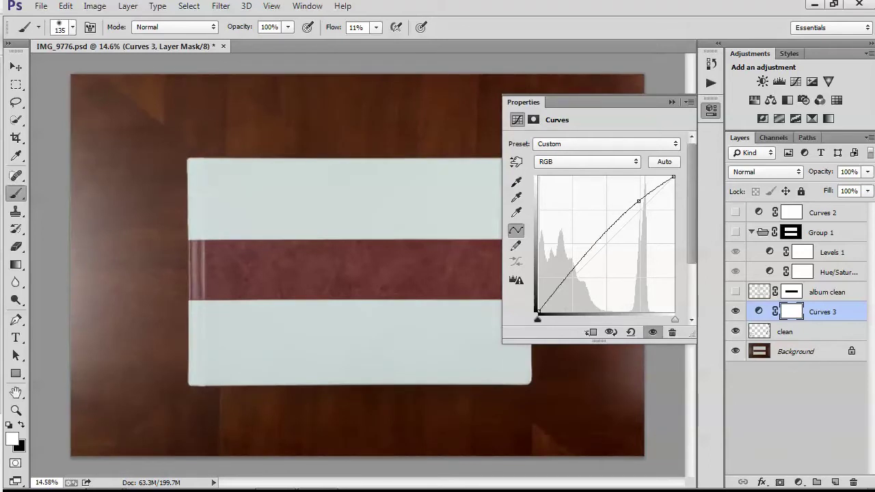
key(Delete)
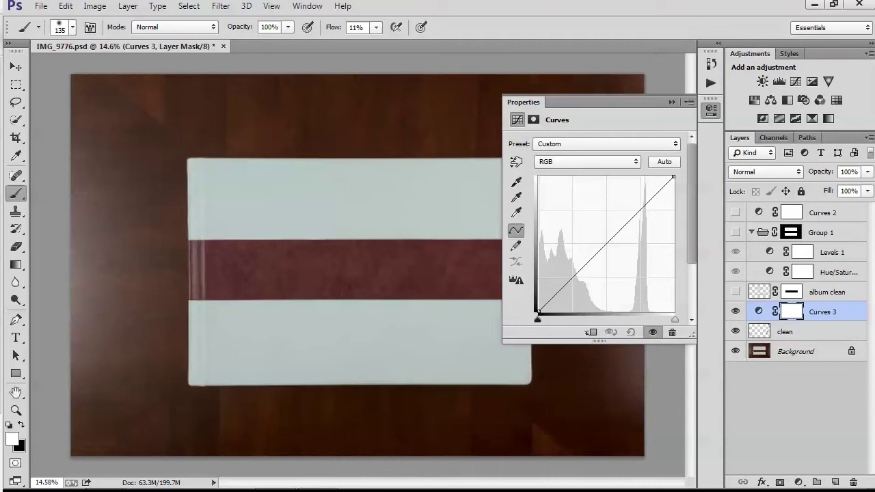
- Shape the RGB curve into a steep wave, lifting the darker tones and pulling the lighter tones far down to exaggerate the album's blemishes
drag(573, 277, 568, 255)
drag(638, 186, 646, 274)
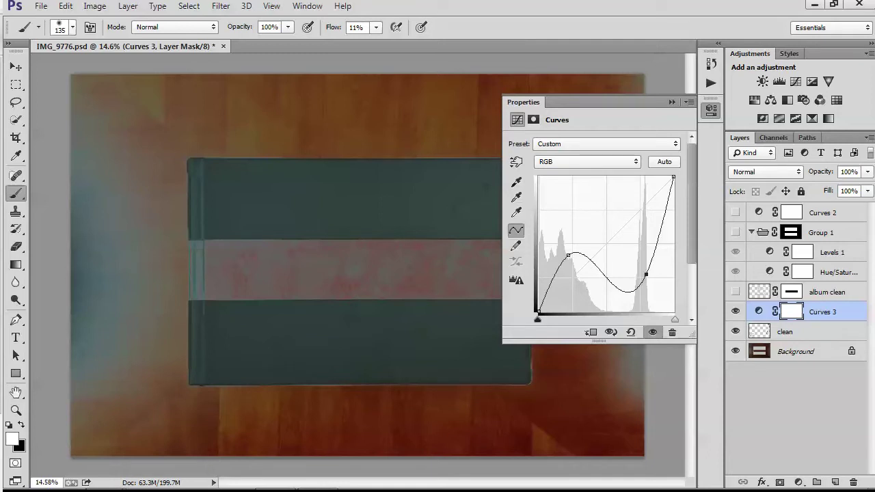
drag(646, 274, 651, 268)
drag(567, 255, 598, 276)
drag(651, 267, 663, 251)
drag(647, 311, 647, 287)
drag(598, 276, 641, 290)
drag(663, 252, 651, 254)
key(shift+Left)
key(shift+Left)
key(Down)
key(Down)
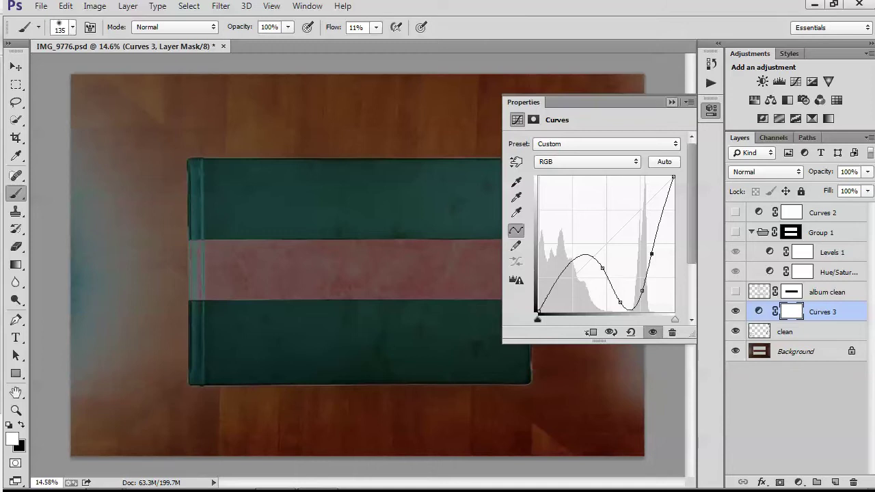
click(672, 102)
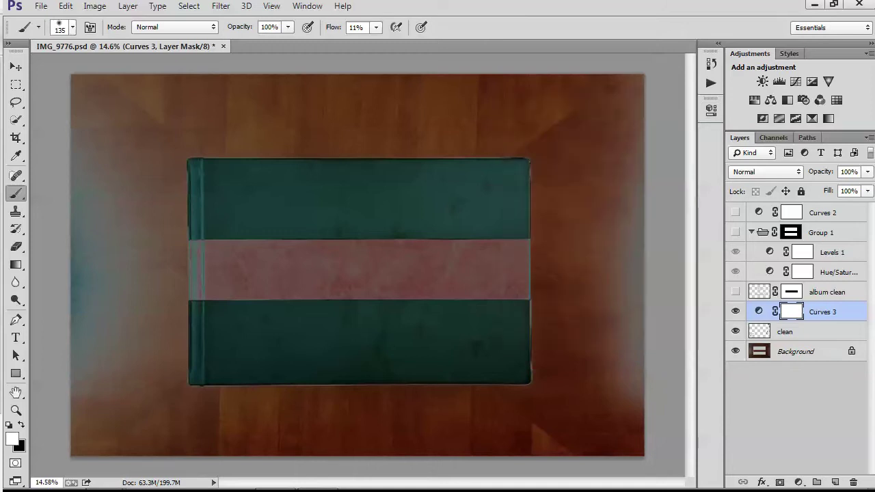
- Create a new layer between the clean layer and the Curves 3 adjustment, and name it "demo clean"
click(813, 331)
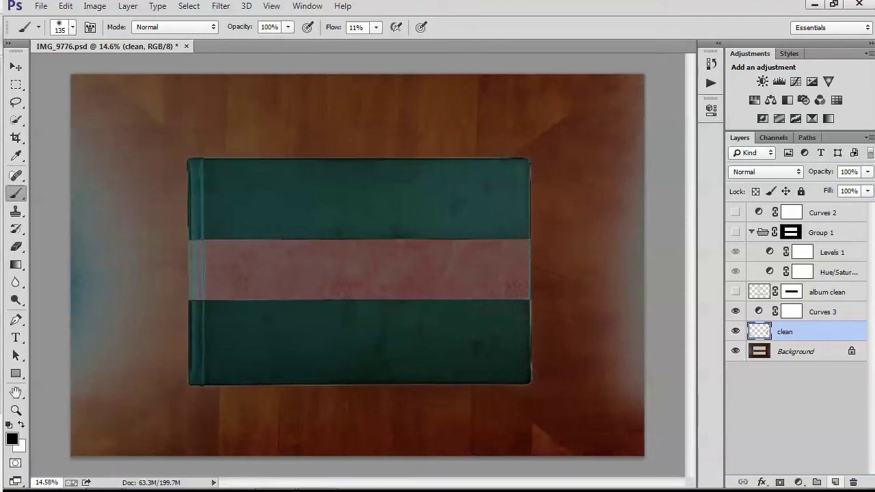
click(835, 482)
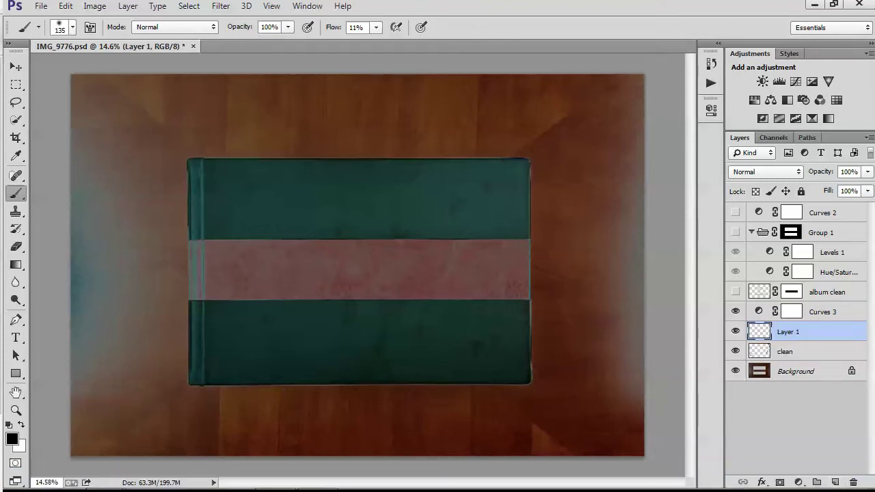
double_click(788, 331)
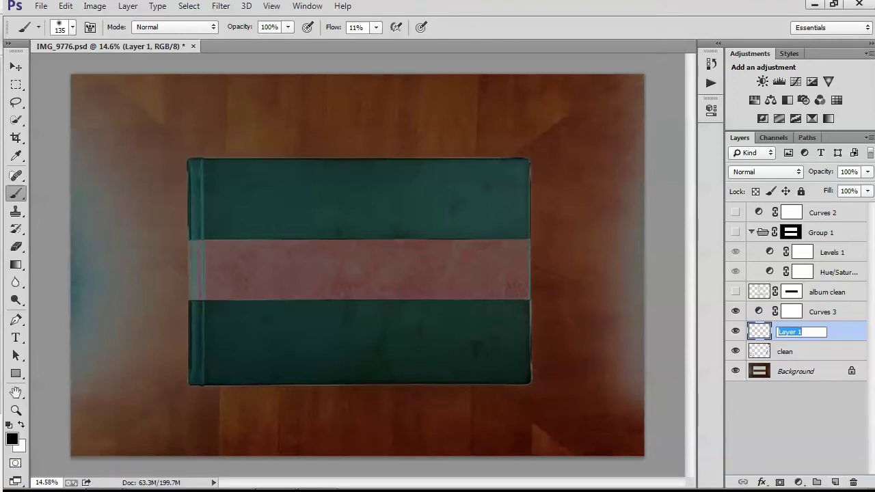
text(demo clean)
key(Return)
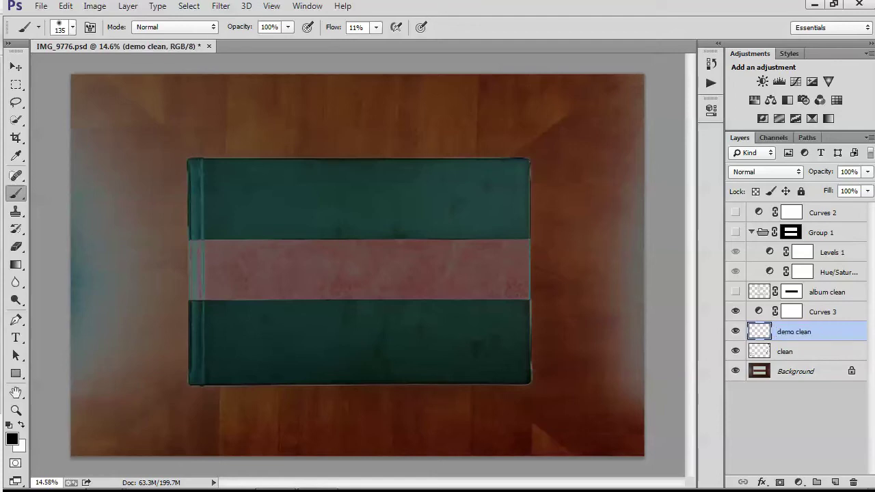
- Try to clone over the elongated dark blemish on the album's upper cover panel with All Layers sampling, and undo the stroke
key(ctrl+0)
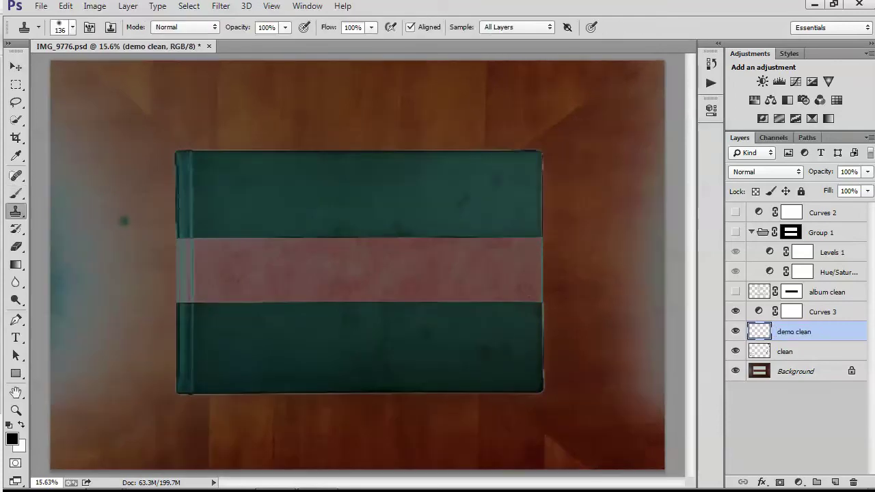
key(ctrl+plus)
key(ctrl+plus)
key(ctrl+plus)
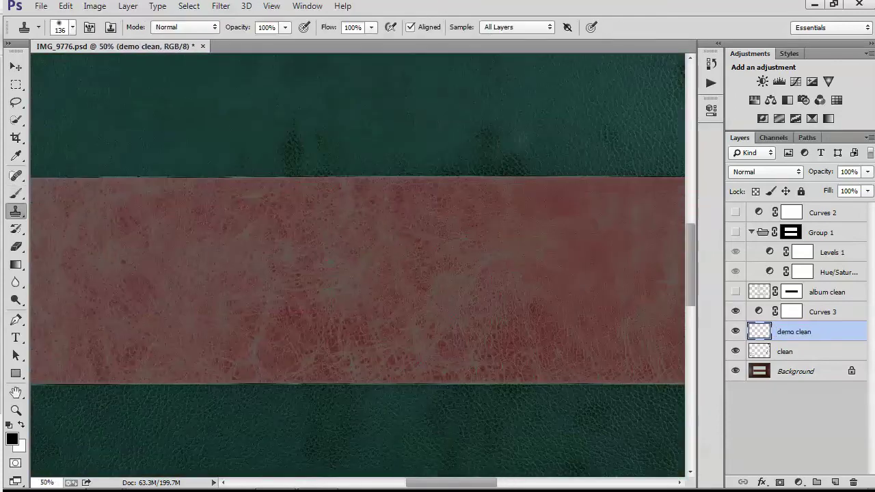
drag(550, 131, 164, 398)
drag(421, 219, 490, 141)
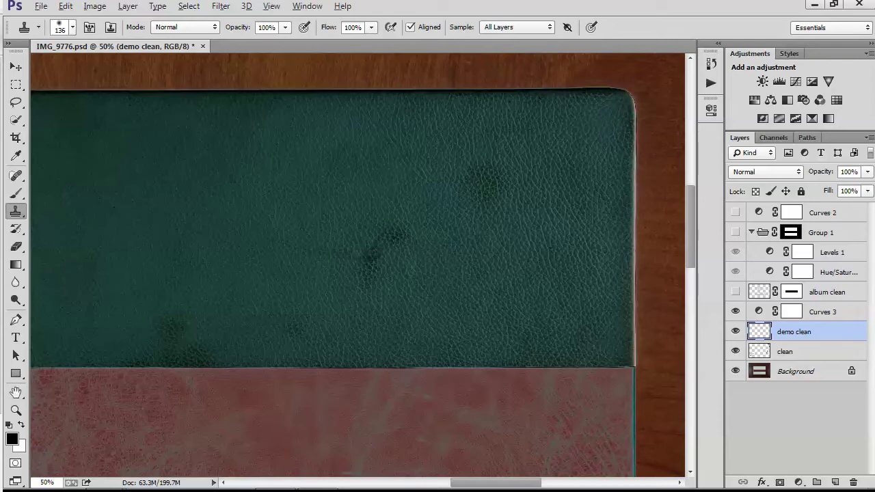
drag(377, 226, 381, 238)
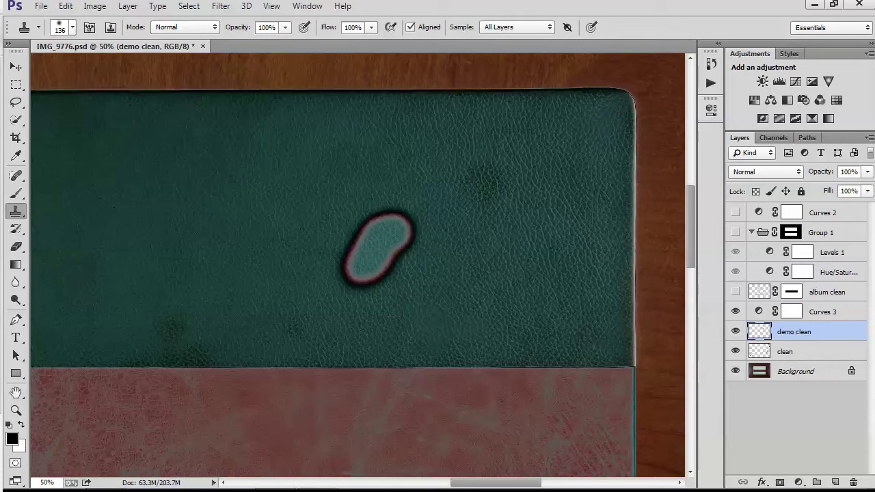
key(ctrl+z)
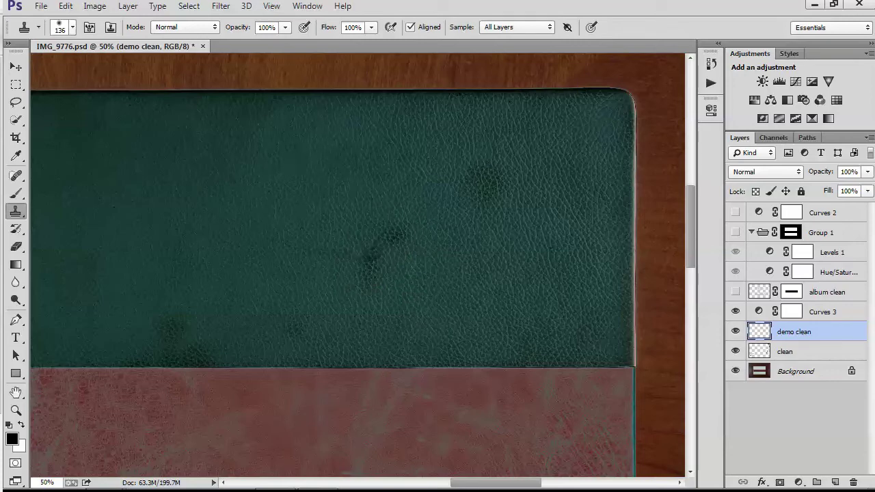
- Compare the cover with the Curves 3 layer hidden and shown, and set the Clone Stamp to sample Current & Below
click(735, 311)
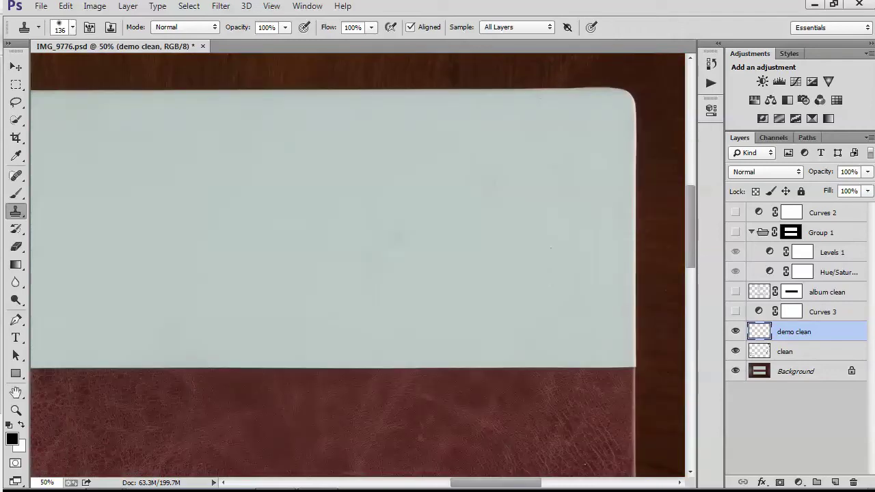
click(736, 311)
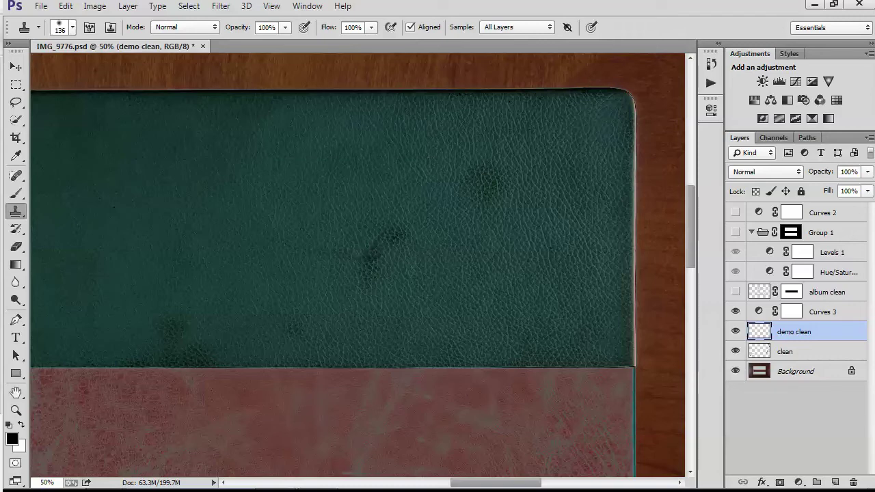
click(517, 26)
click(509, 51)
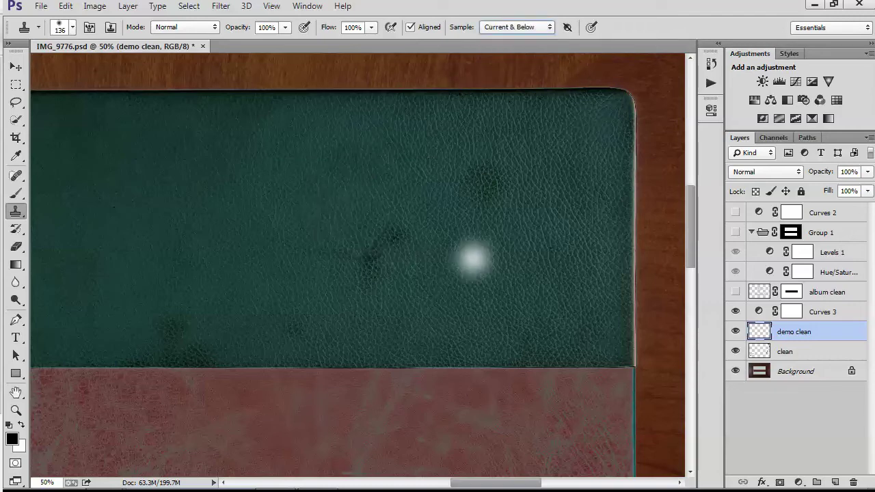
- Check the cover without the Curves 3 effect, and clone clean leather texture over the elongated blemish with the effect on
click(735, 312)
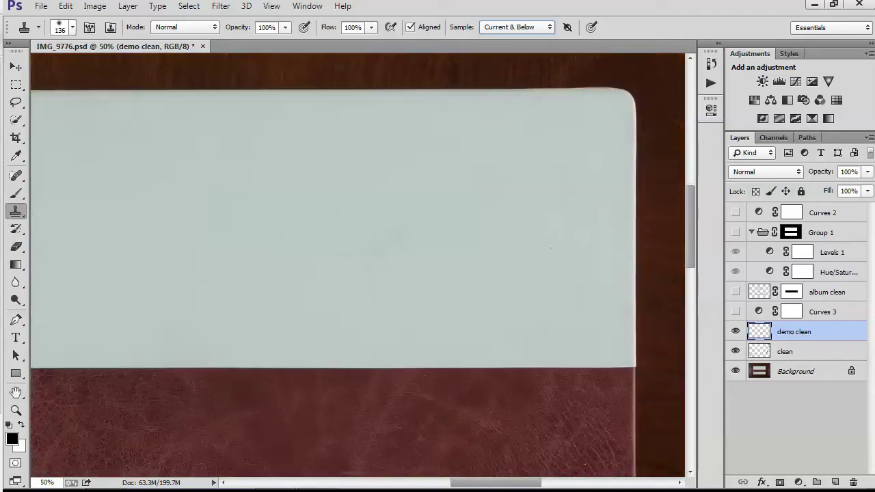
click(736, 312)
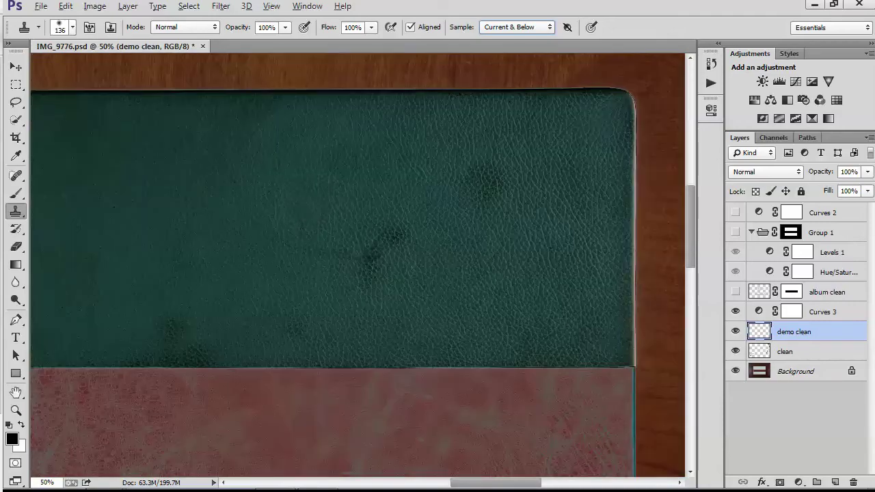
click(376, 239)
drag(384, 236, 363, 274)
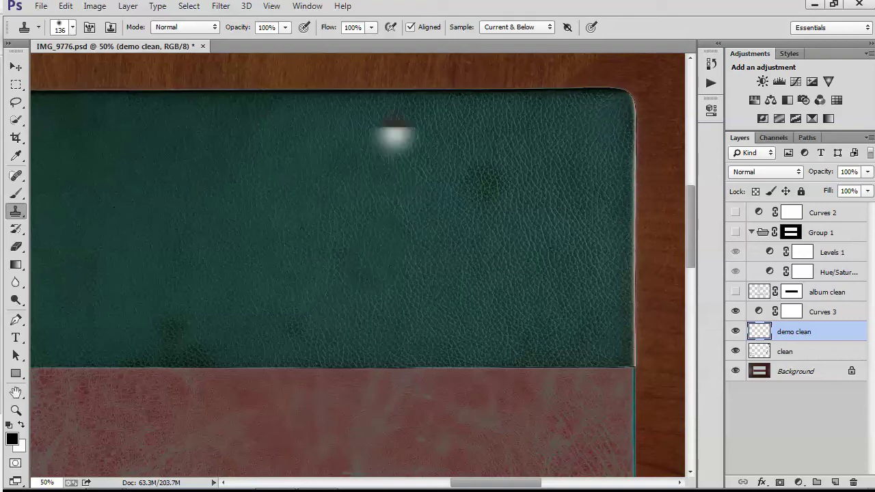
- Set the Clone Stamp flow to 16% and clone clean leather texture over the dark blemishes on the upper cover panel
click(371, 26)
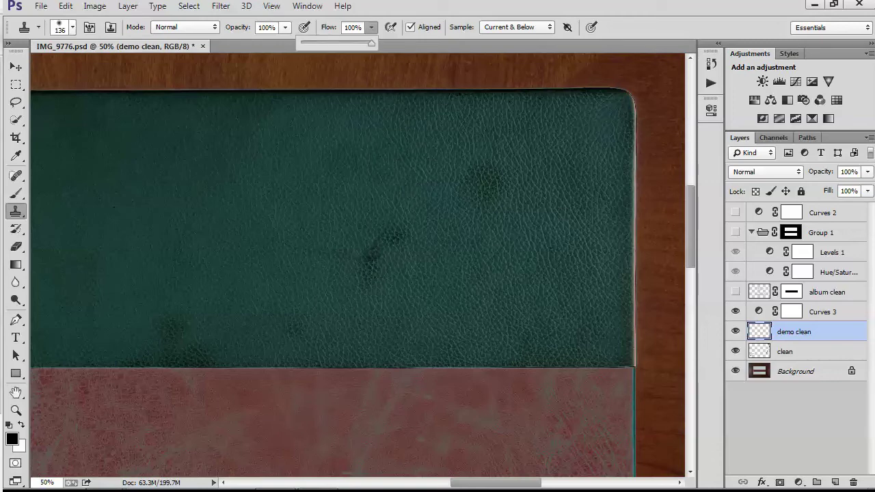
drag(371, 43, 312, 44)
click(321, 178)
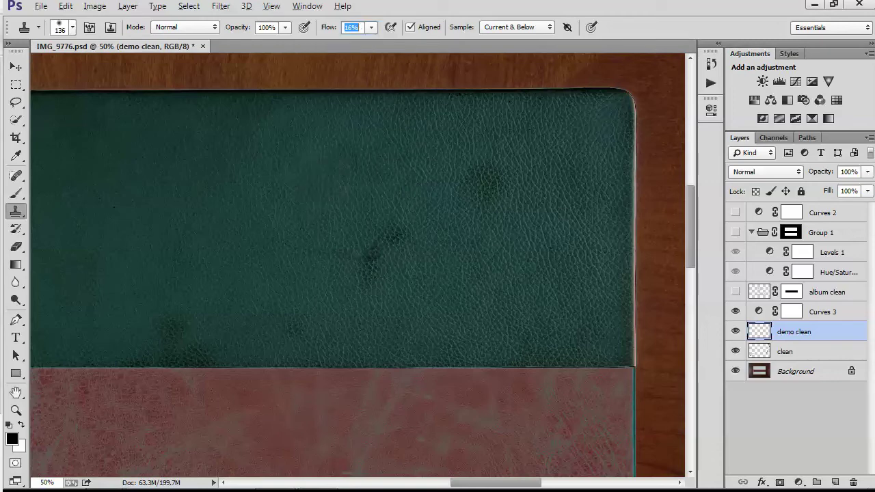
alt+click(303, 195)
mouse_move(390, 237)
mouse_down()
mouse_move(406, 233)
mouse_move(394, 242)
mouse_up()
mouse_move(366, 333)
mouse_down()
mouse_move(345, 387)
mouse_move(336, 294)
mouse_up()
click(478, 166)
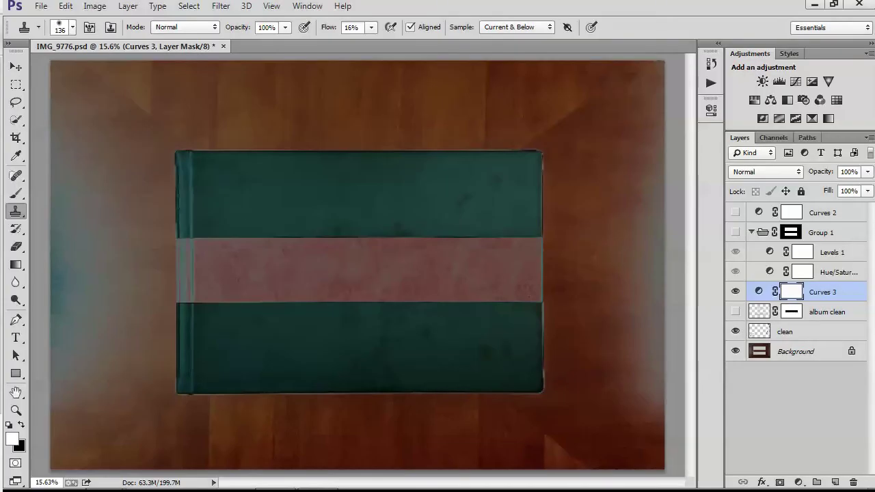
- Compare the cover with the album clean layer hidden and shown, both with and without the Curves 3 effect, leaving both layers visible
click(735, 312)
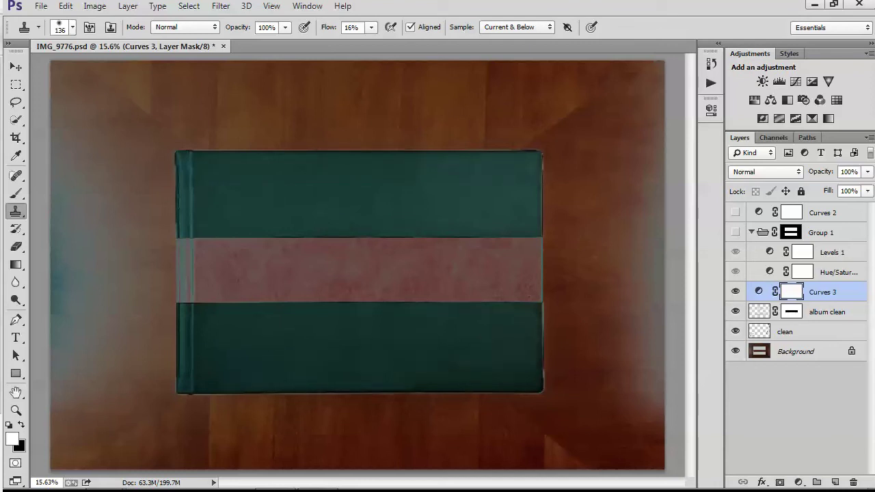
click(735, 312)
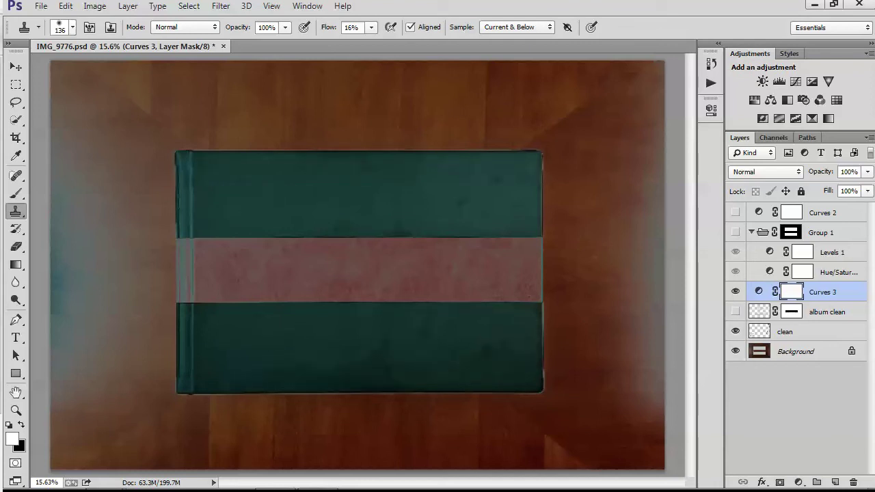
click(736, 292)
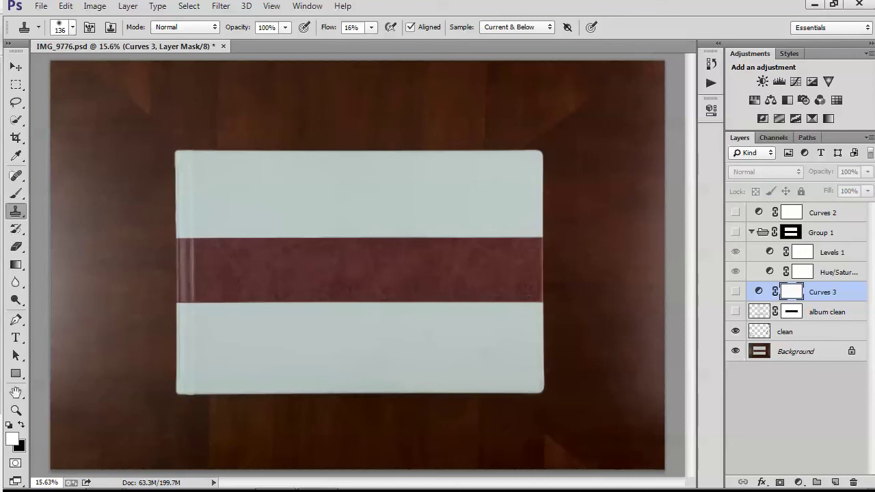
click(735, 312)
click(735, 312)
click(736, 312)
click(735, 292)
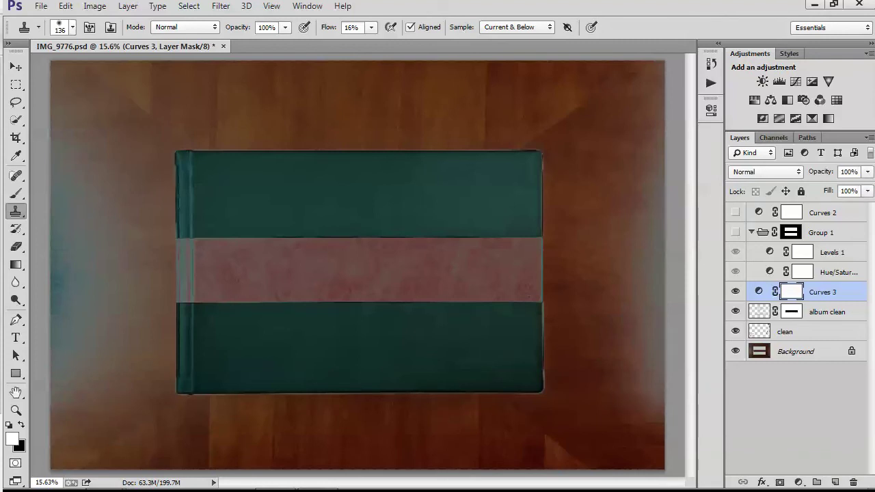
- Recheck the album clean layer's before and after under the Curves 3 effect, and open the Curves 3 adjustment's settings
click(735, 312)
click(735, 311)
click(735, 311)
click(735, 312)
double_click(759, 291)
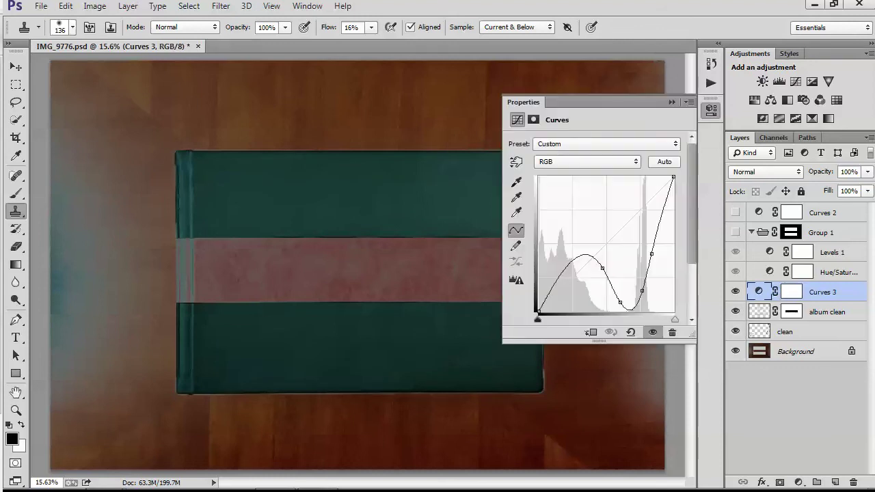